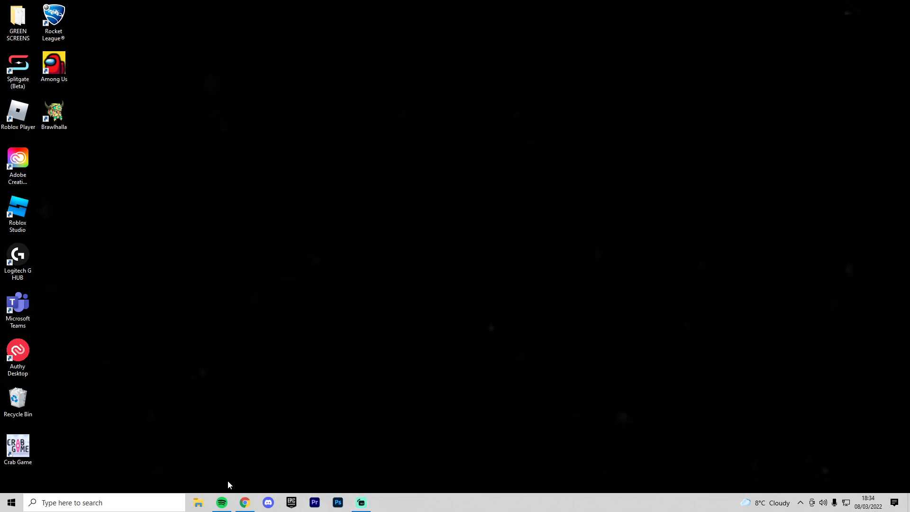
Launch the Spotify desktop client so its empty log-in screen appears.
left_click(221, 502)
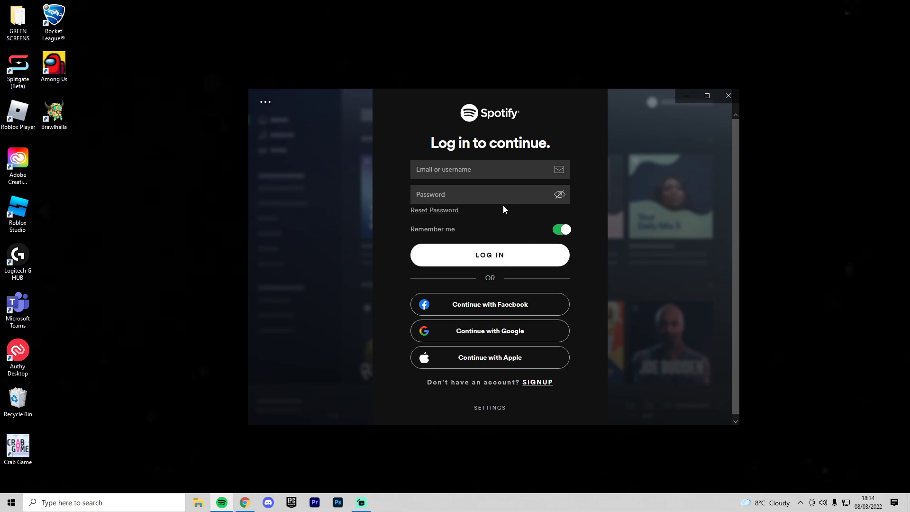
left_click(477, 171)
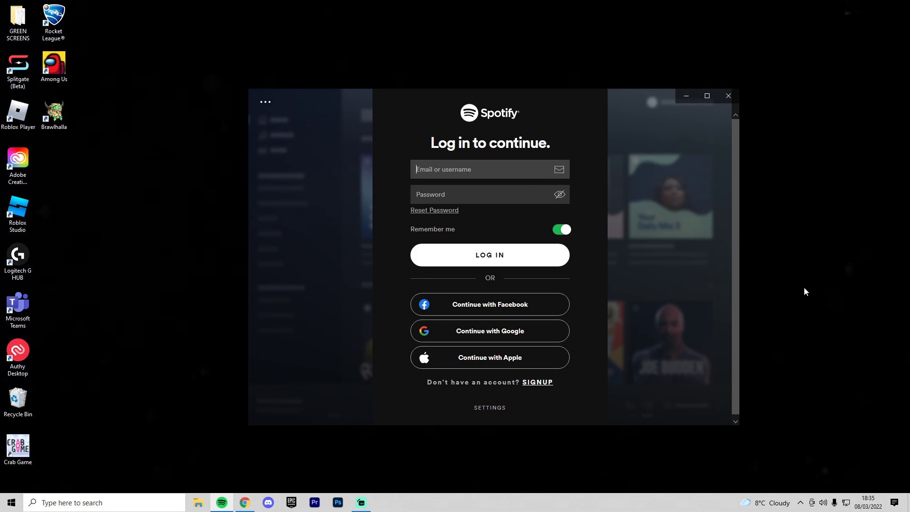
left_click(867, 502)
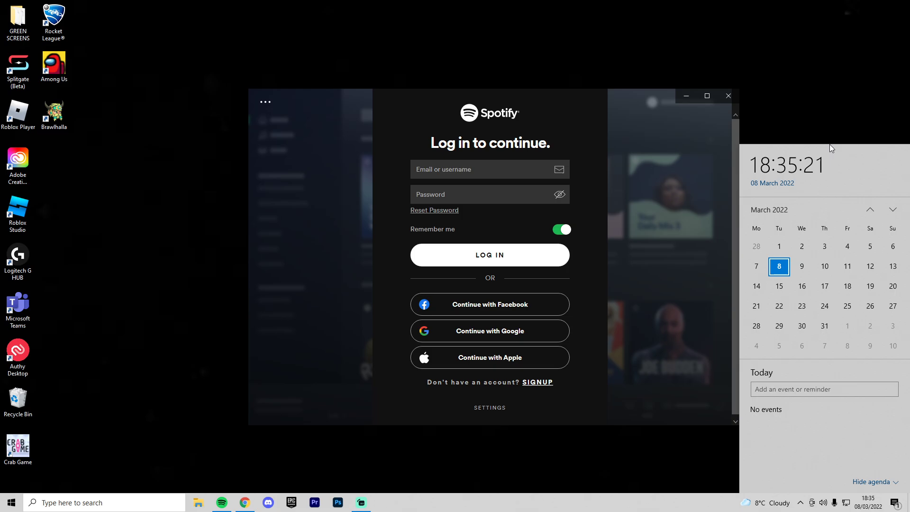
Dismiss the Windows date and time panel, leaving Spotify's log-in screen visible.
left_click(842, 119)
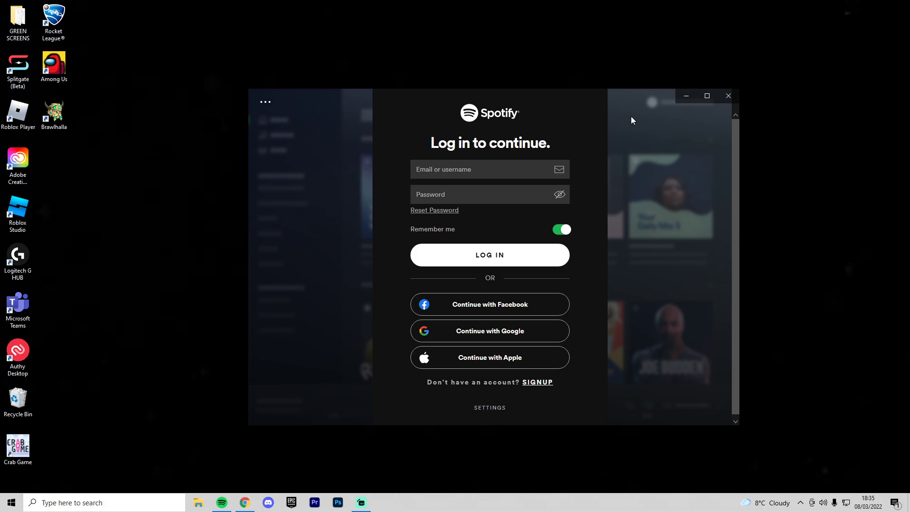
Close and relaunch Spotify, close it again, then bring up Streamlabs Desktop.
left_click(721, 99)
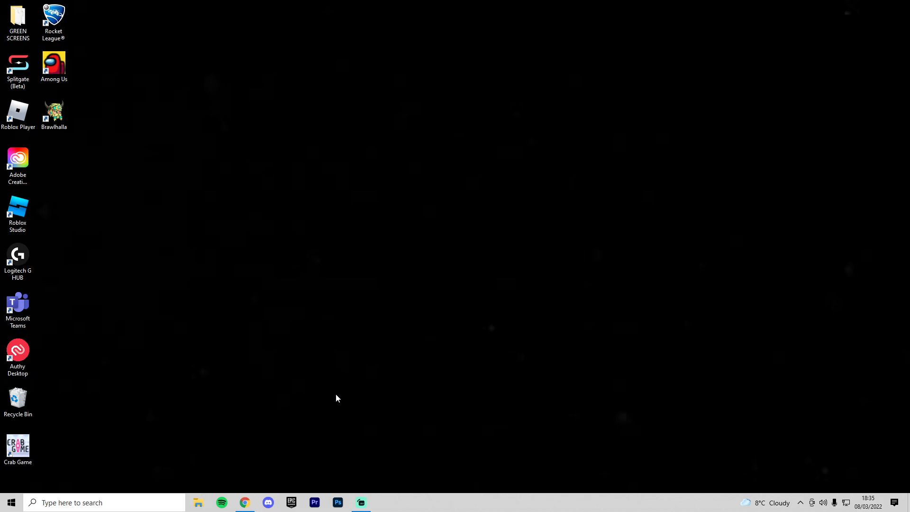
left_click(221, 502)
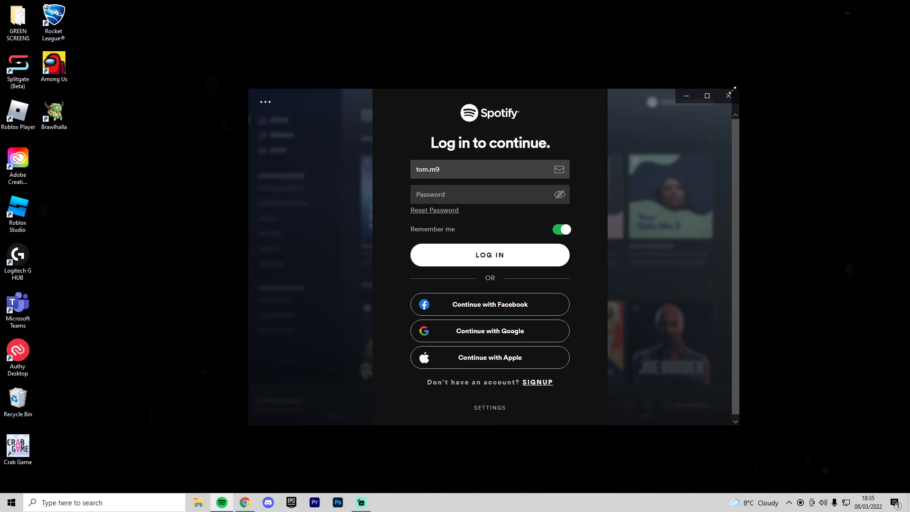
left_click(729, 95)
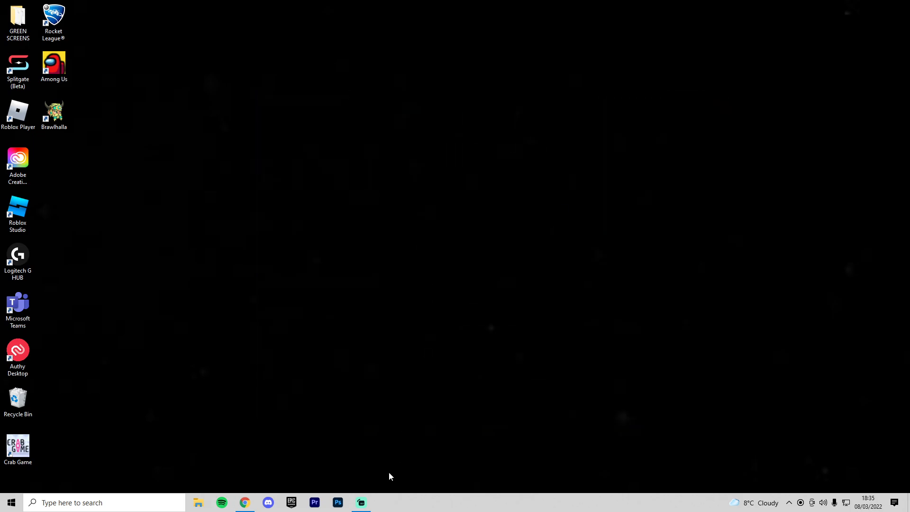
left_click(361, 501)
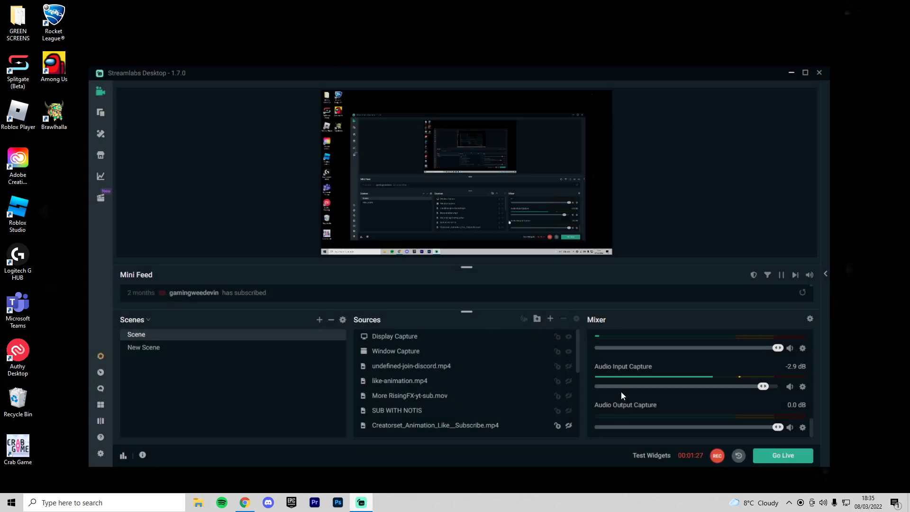